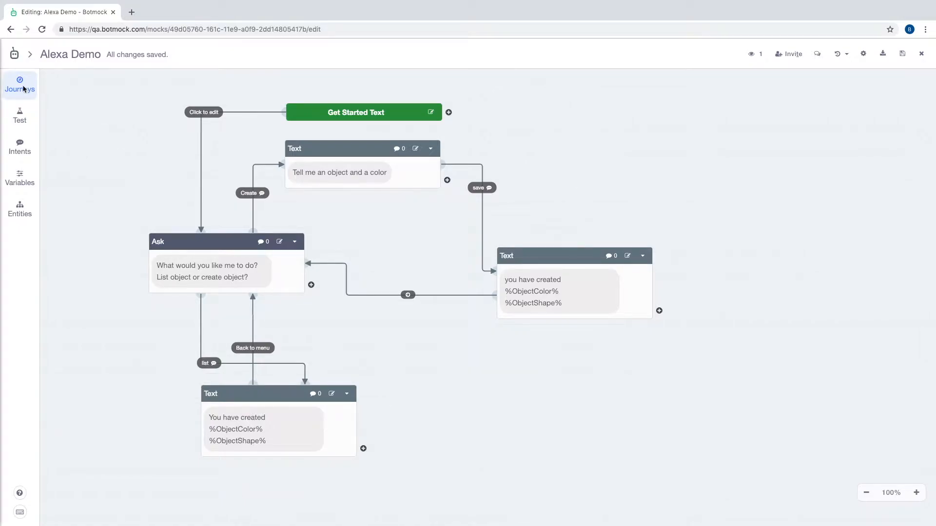
Review the project's journeys and the training phrases of the LIstObjects intent without changing them.
left_click(23, 90)
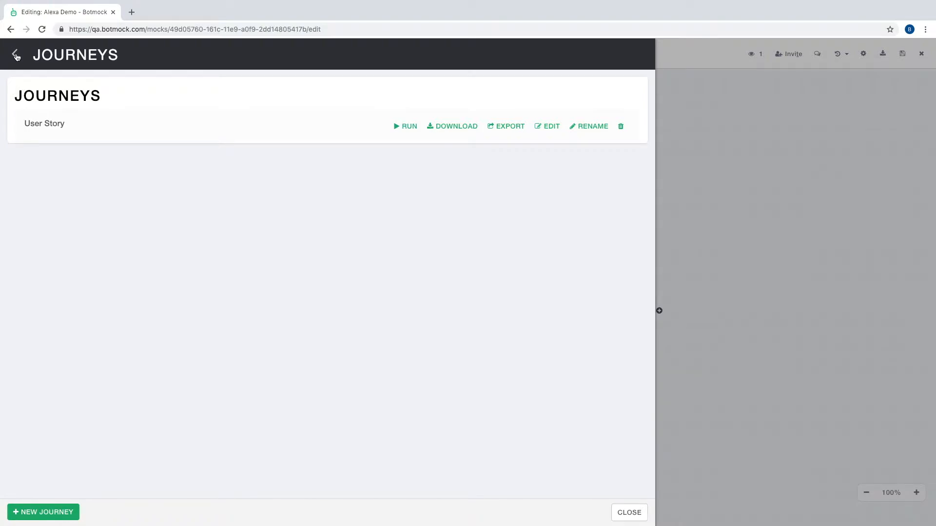
left_click(15, 54)
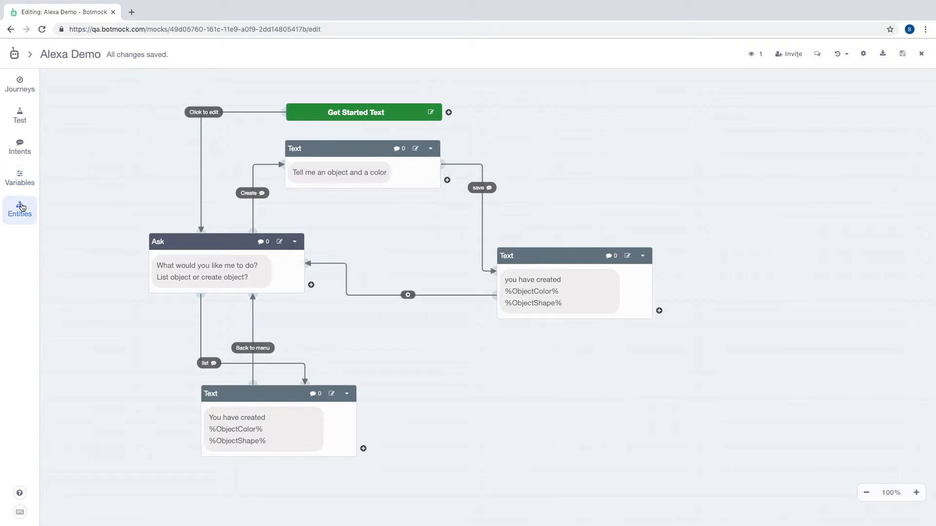
left_click(20, 148)
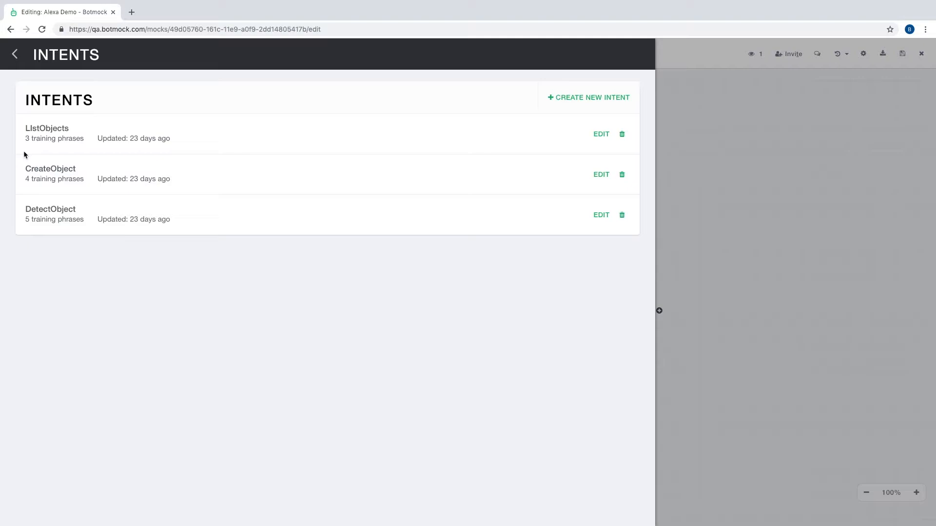
left_click(607, 140)
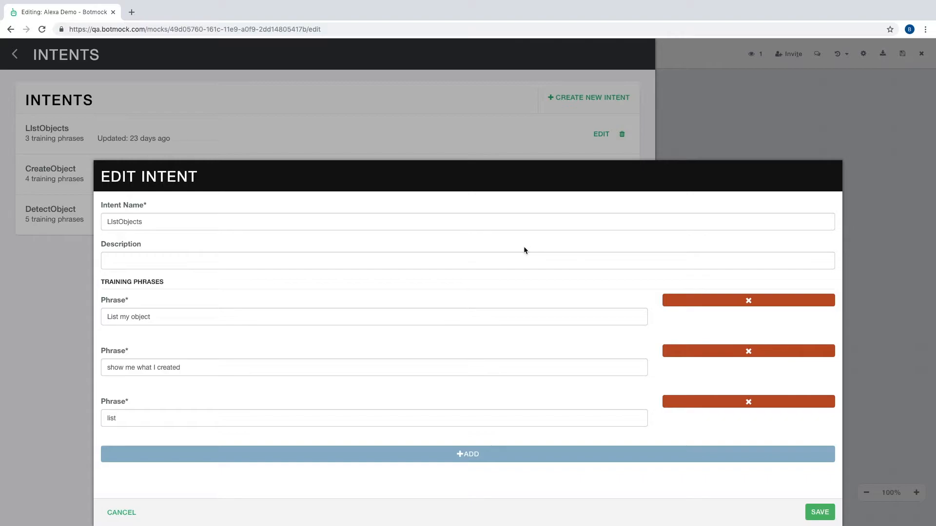
left_click(121, 513)
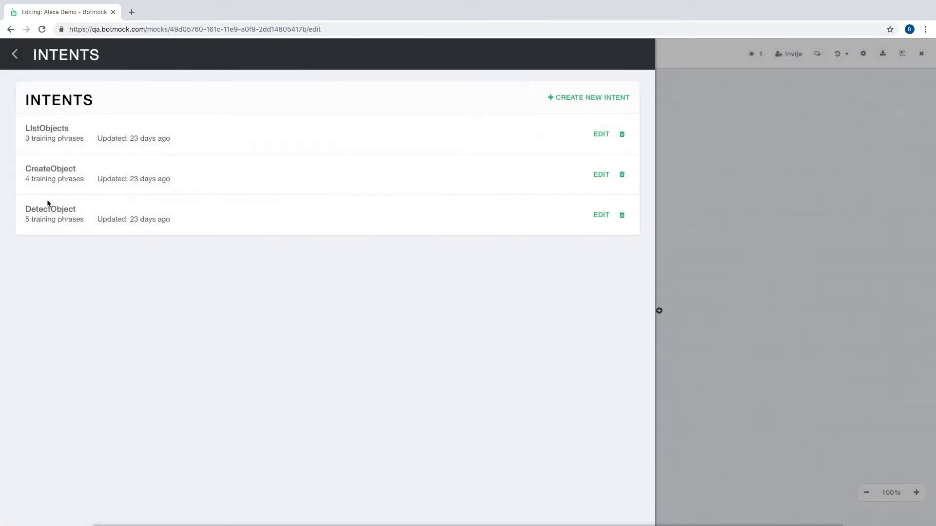
left_click(15, 55)
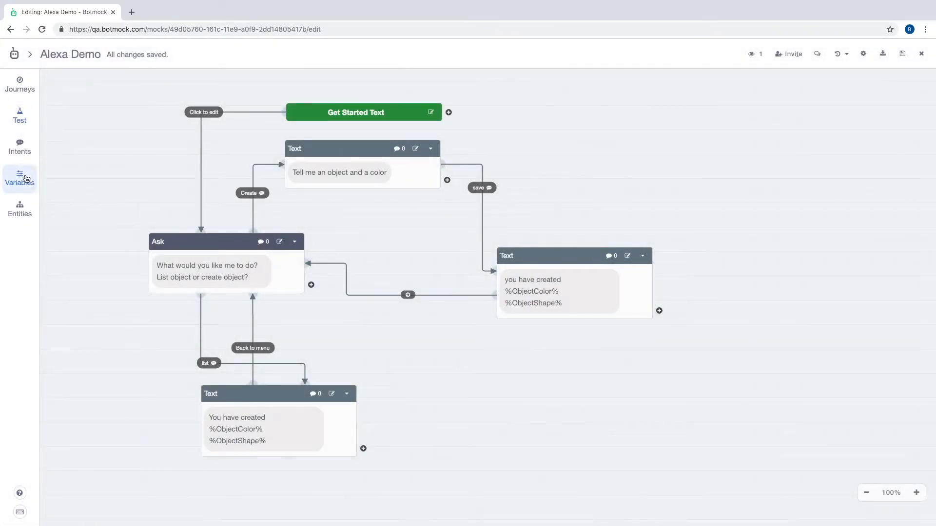
Review the project's variables and the values and synonyms of the newsType entity, leaving them as they are.
left_click(26, 179)
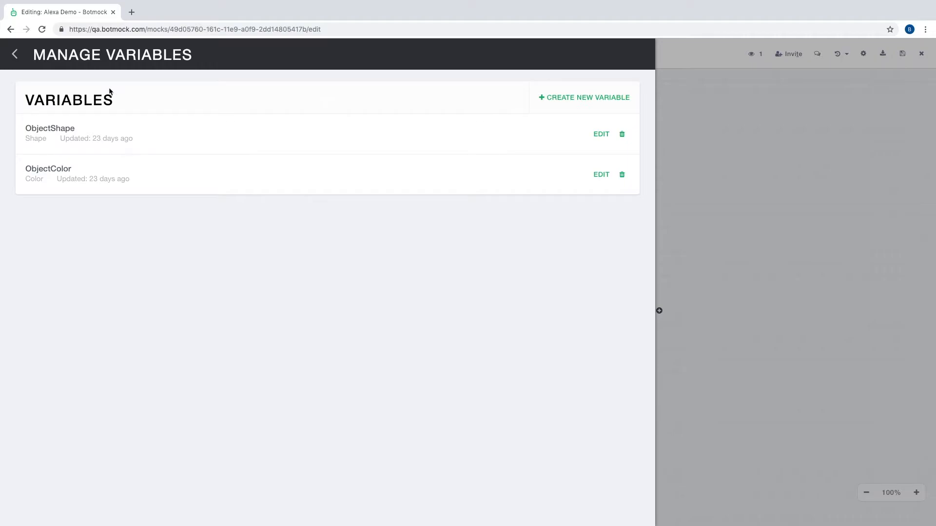
left_click(16, 58)
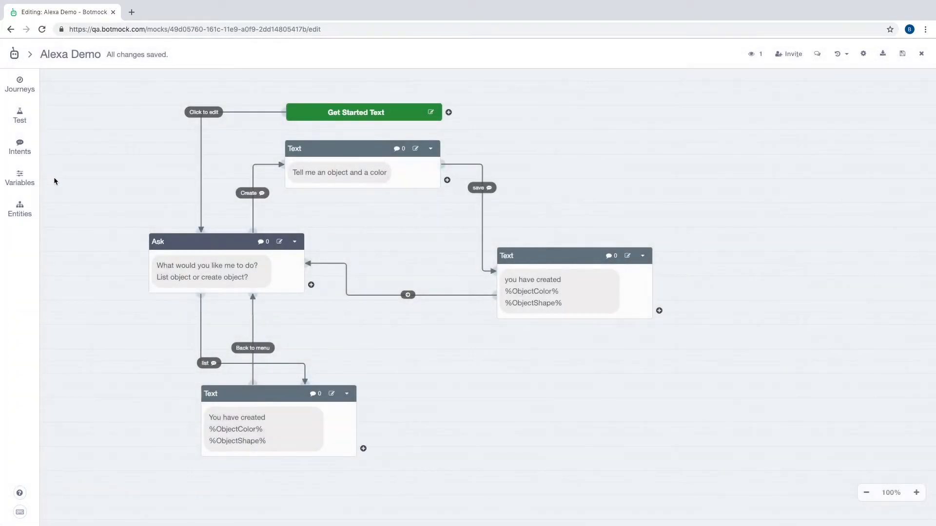
left_click(25, 217)
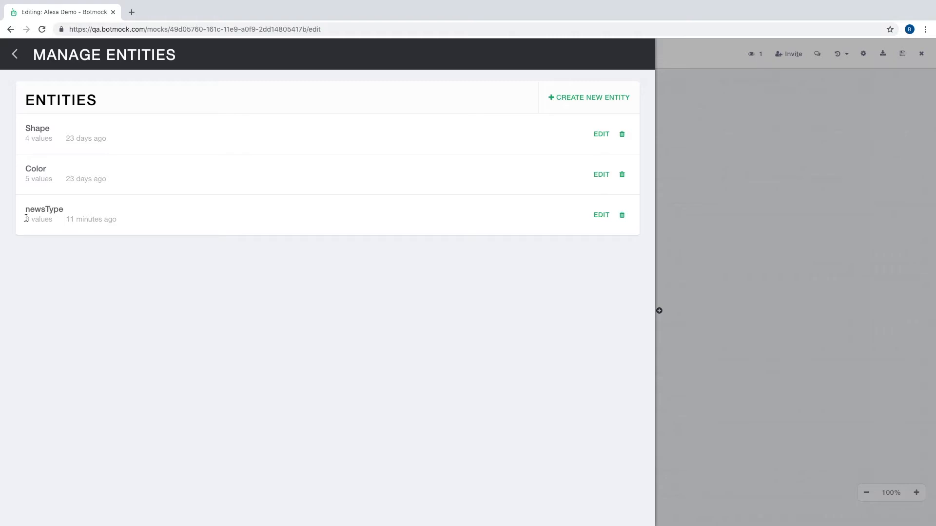
left_click_drag(61, 211, 31, 207)
left_click(31, 207)
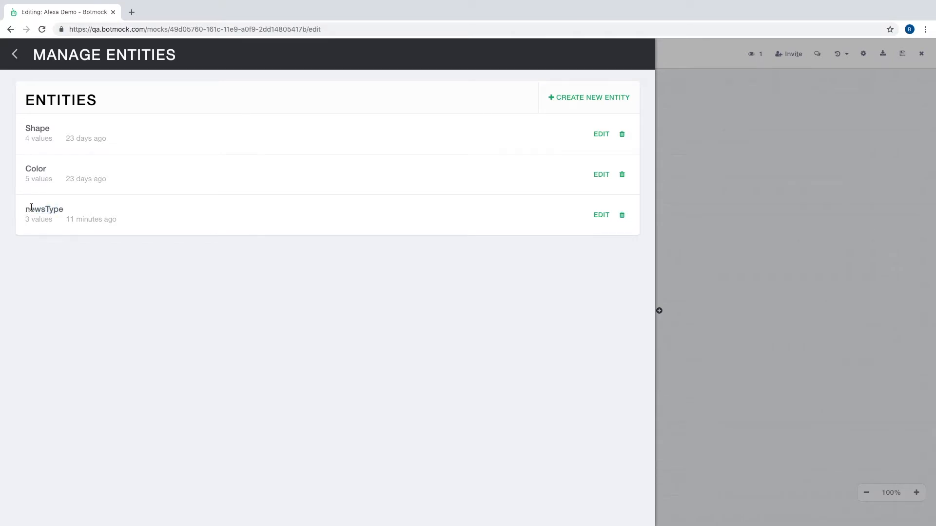
left_click(601, 215)
left_click(145, 219)
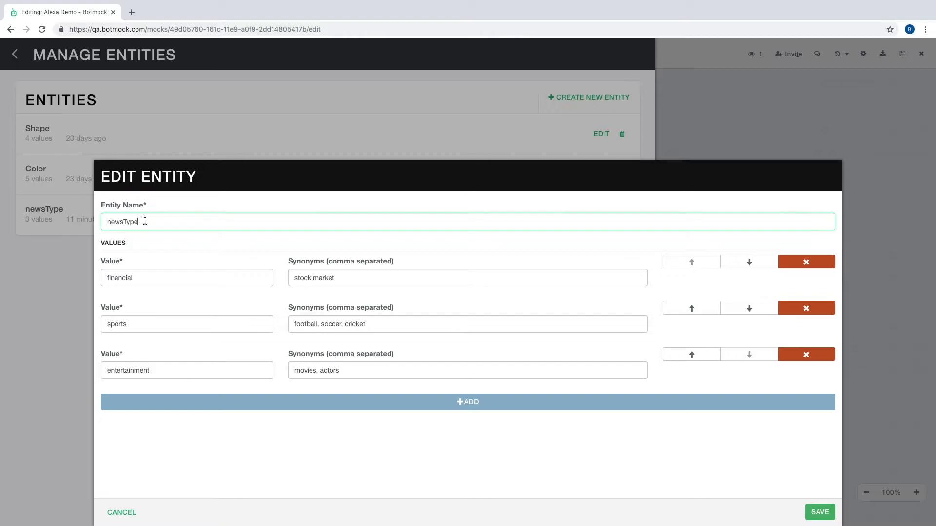
left_click(161, 286)
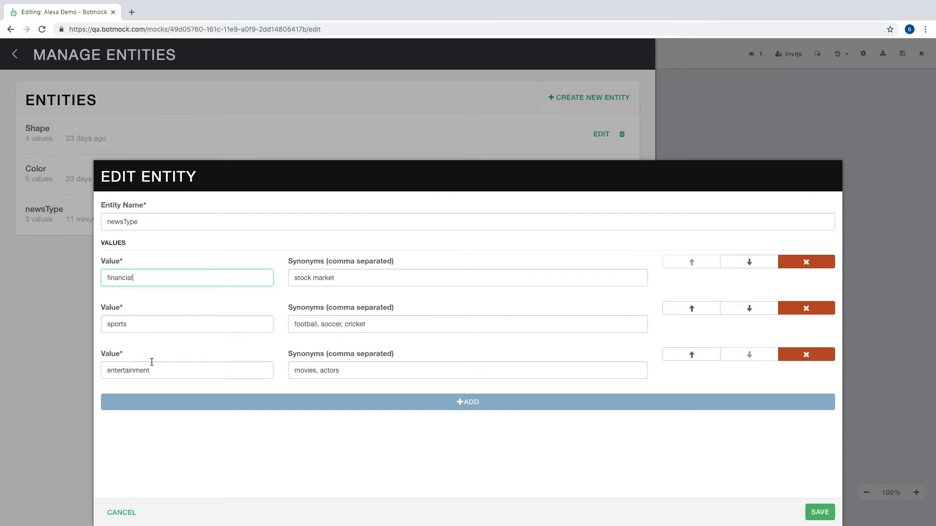
left_click(59, 418)
left_click(14, 55)
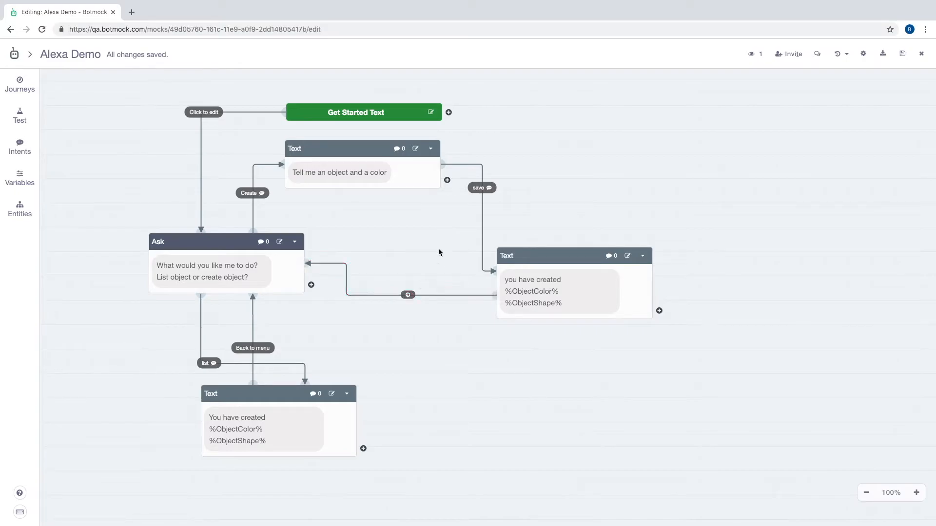
Relabel the "save" connection as "Determine Object & Color".
left_click(487, 190)
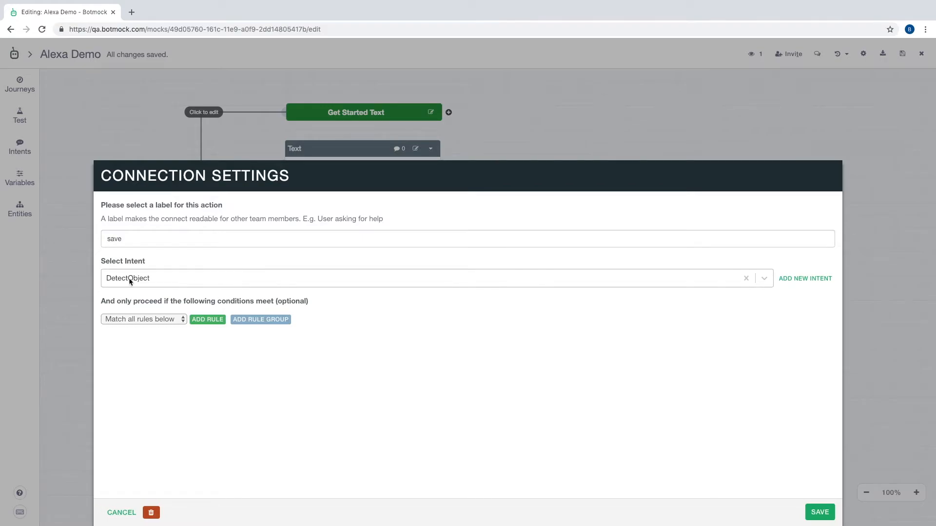
double_click(121, 239)
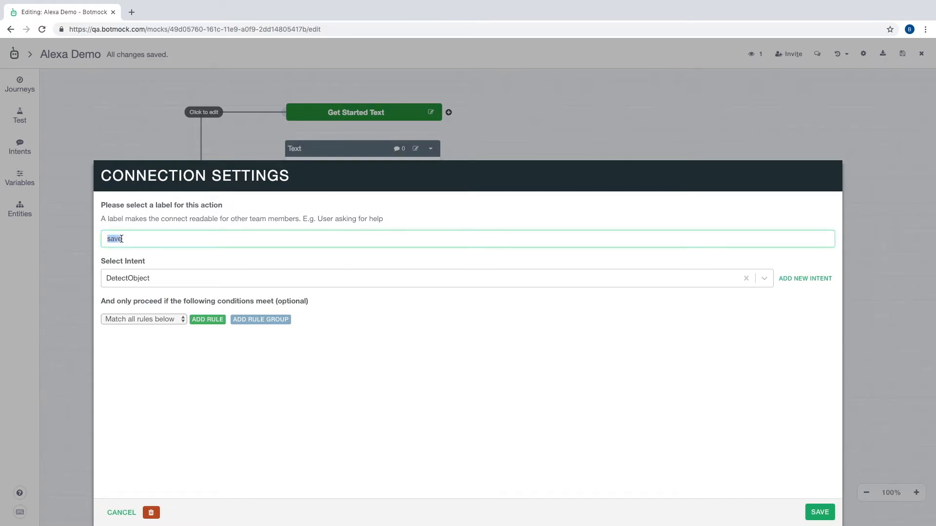
type("Save ")
type("Objec")
type("t")
key("ctrl+a")
type("Determin O")
key("BackSpace")
key("BackSpace")
type("e Object & Color")
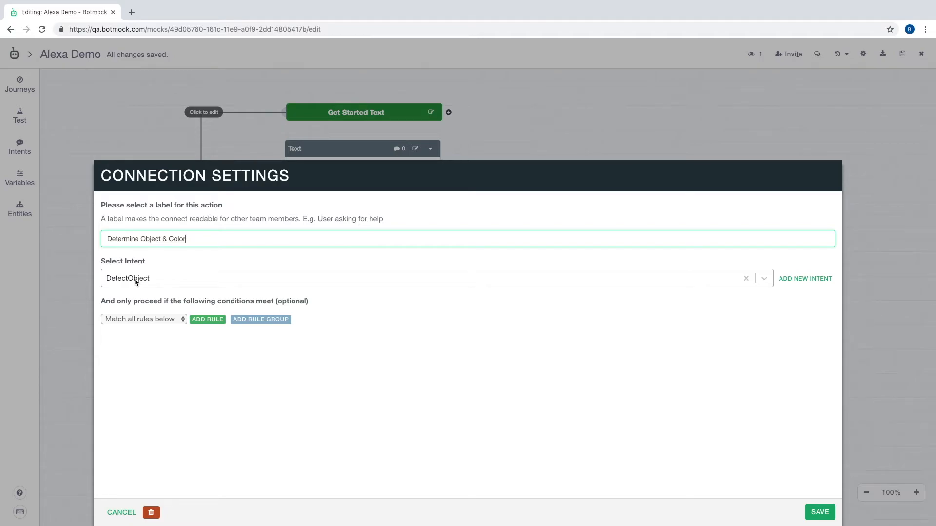
Add a condition rule to the connection that compares ObjectColor with the = operator, and save the connection settings.
left_click(204, 323)
left_click(192, 343)
left_click(197, 349)
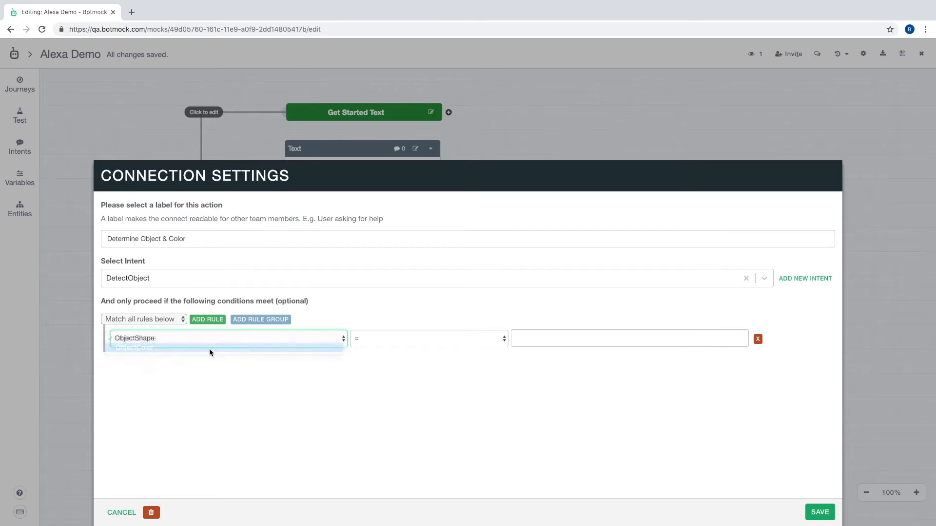
left_click(525, 338)
type("reated")
left_click(819, 512)
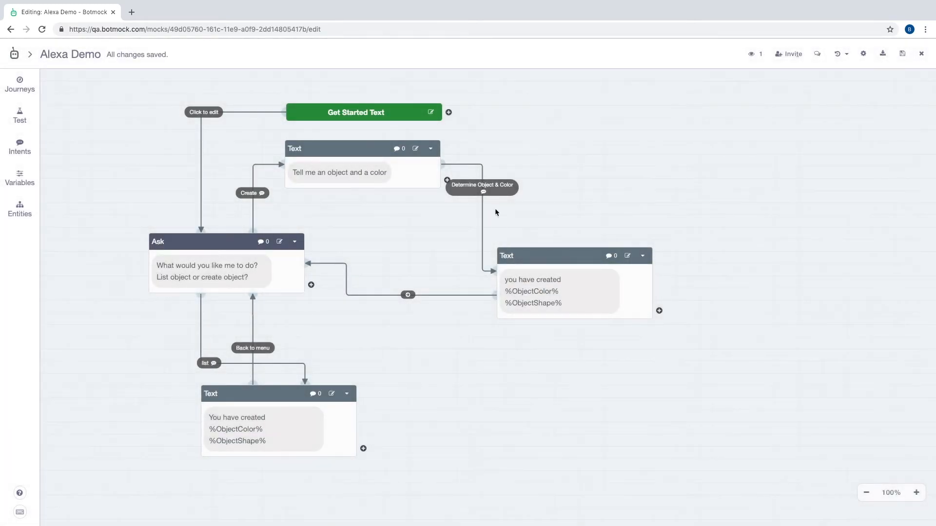
Shift the "you have created" block outward and branch a new Text message from the "Tell me an object and a color" block.
left_click_drag(518, 258, 548, 234)
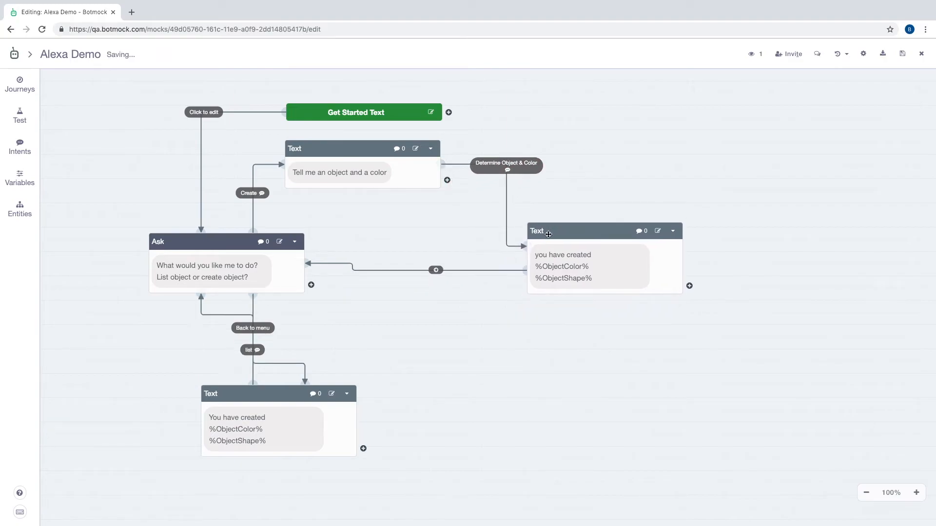
left_click_drag(447, 180, 545, 129)
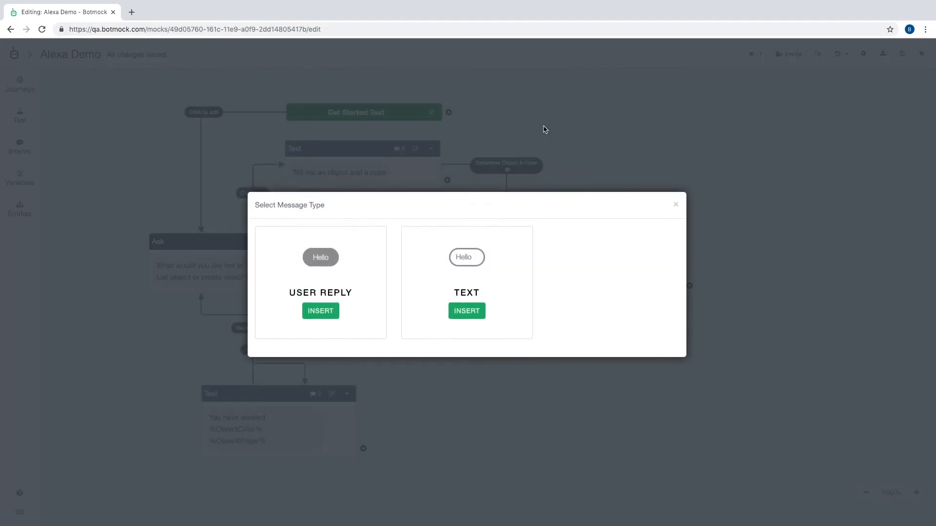
left_click(459, 315)
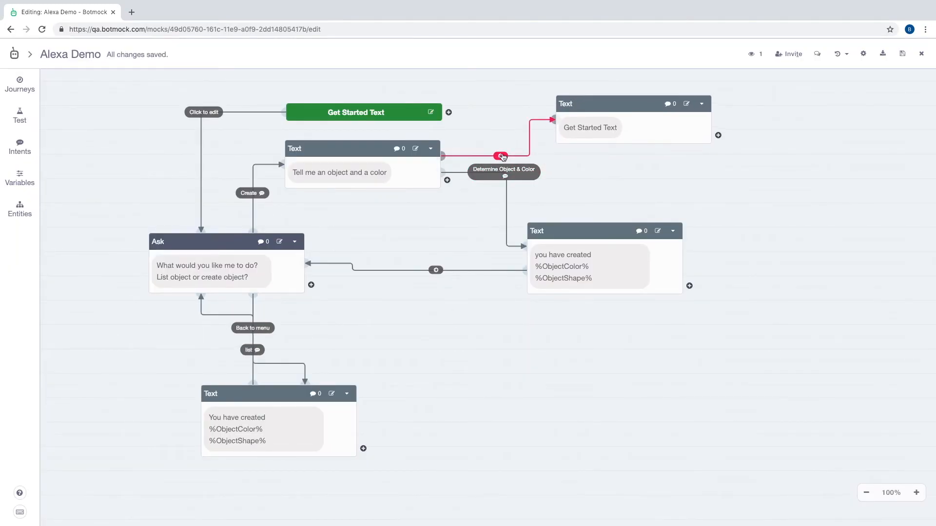
Assign the DetectObject intent to the connection leading to the new Text block.
left_click(501, 156)
left_click(253, 284)
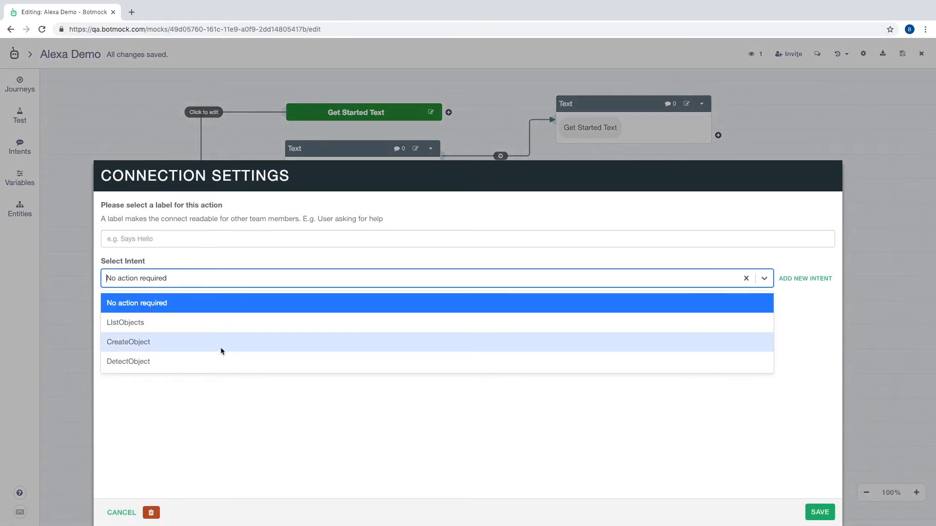
left_click(212, 361)
Save the new connection with the rule ObjectColor != red, and nudge the "you have created" block aside.
left_click(207, 320)
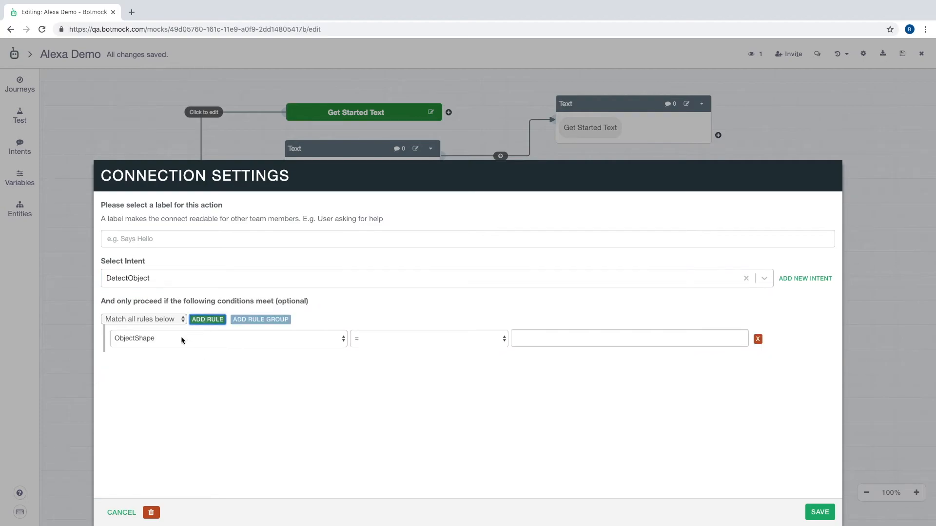
left_click(181, 339)
left_click(179, 348)
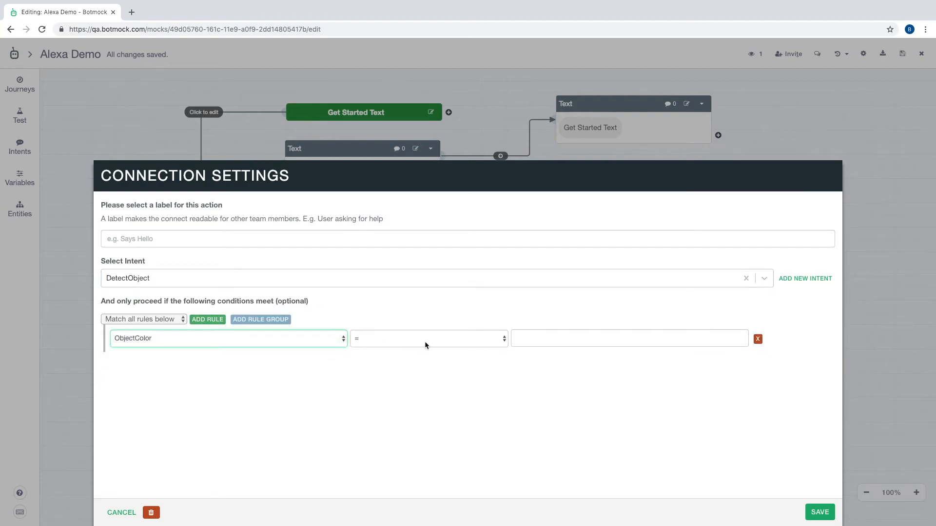
left_click(493, 342)
left_click(481, 350)
left_click(520, 342)
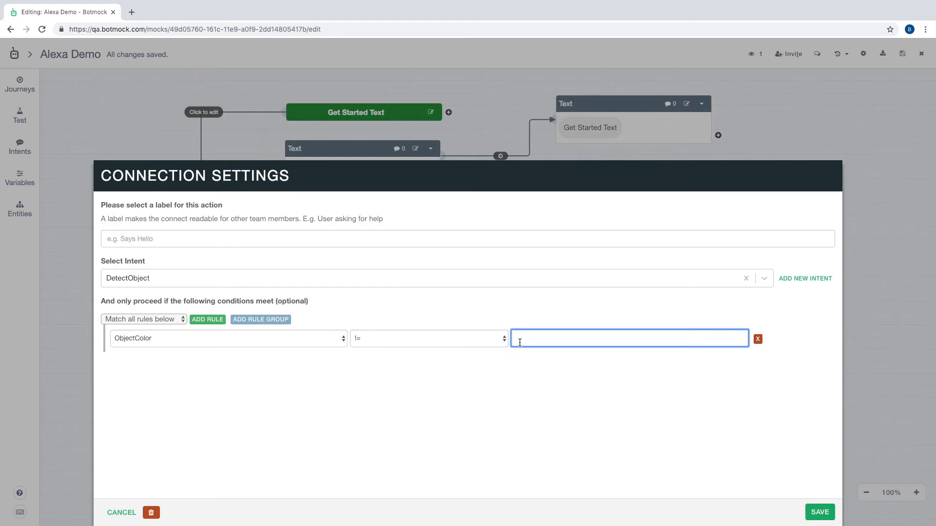
type("red")
left_click(821, 514)
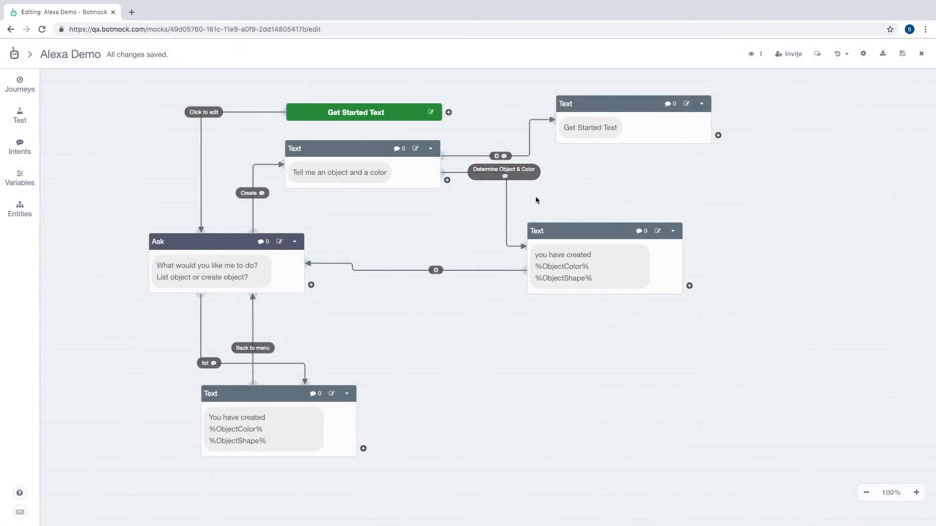
left_click_drag(546, 228, 560, 234)
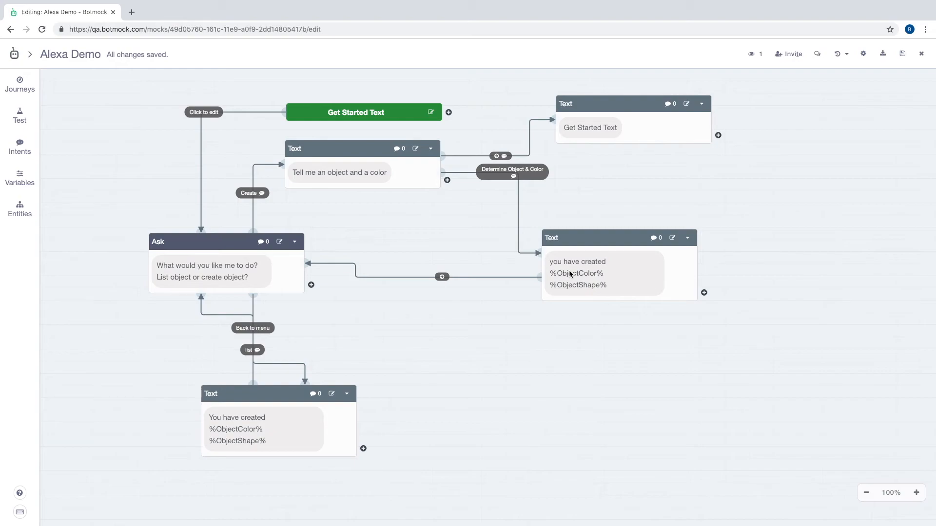
Test the conversation flow by answering the bot with "create object", and return to the flow canvas.
left_click(23, 115)
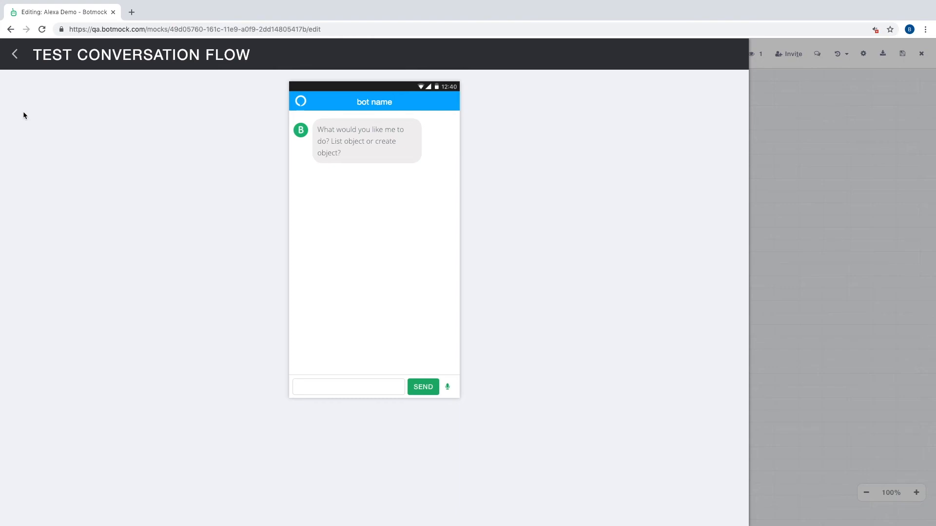
left_click(335, 387)
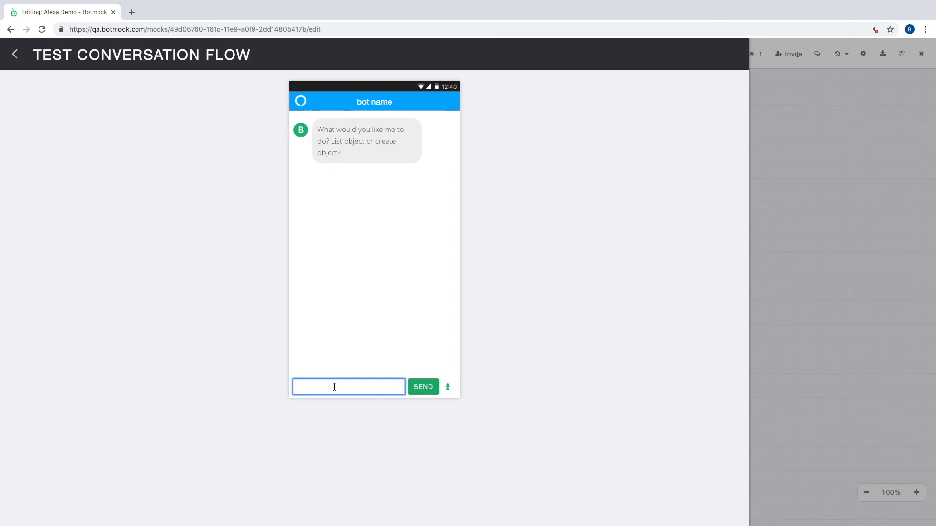
type("create object")
key("Tab")
key("Return")
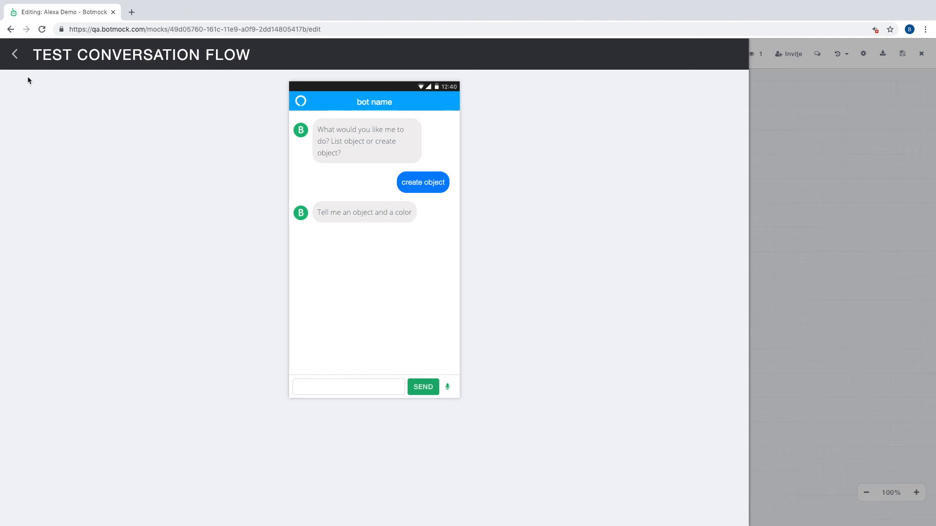
left_click(14, 55)
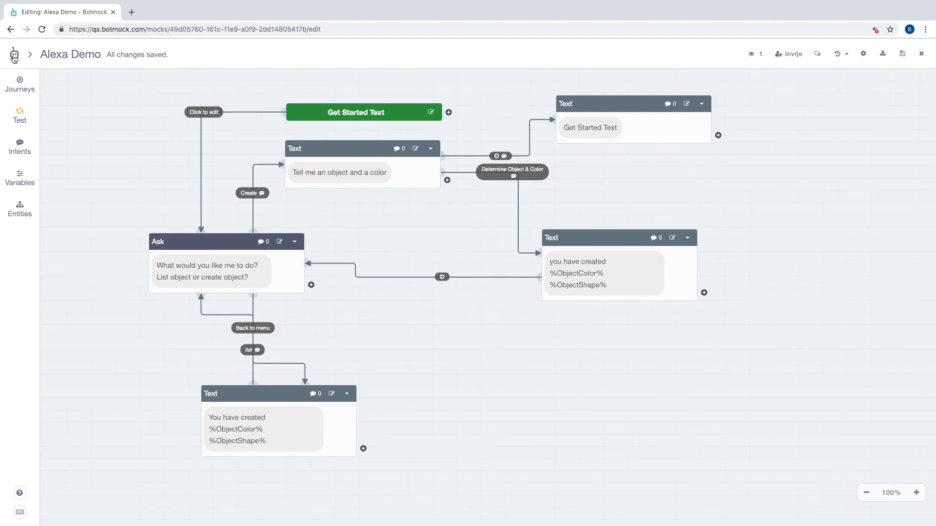
Examine the branches out of the "Tell me an object and a color" block and select the two Text blocks they lead to.
scroll(609, 255, "up", 5)
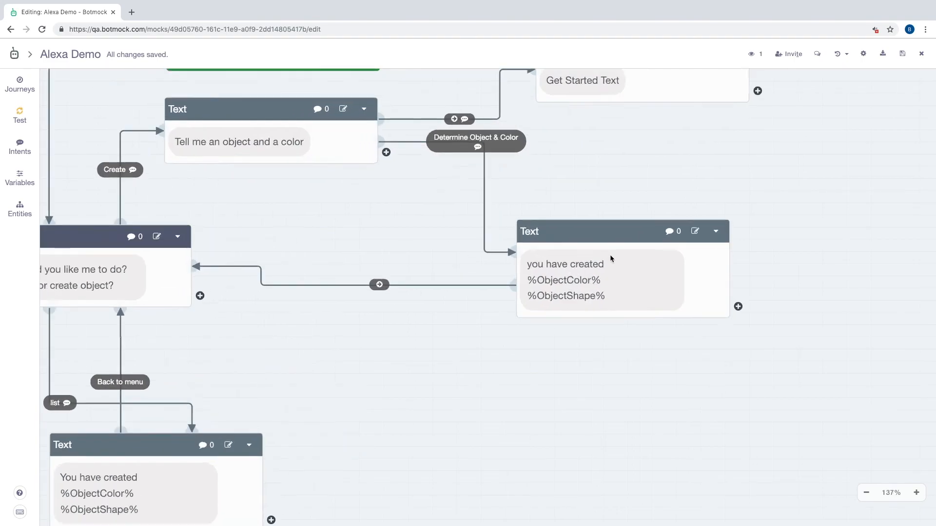
scroll(610, 254, "down", 5)
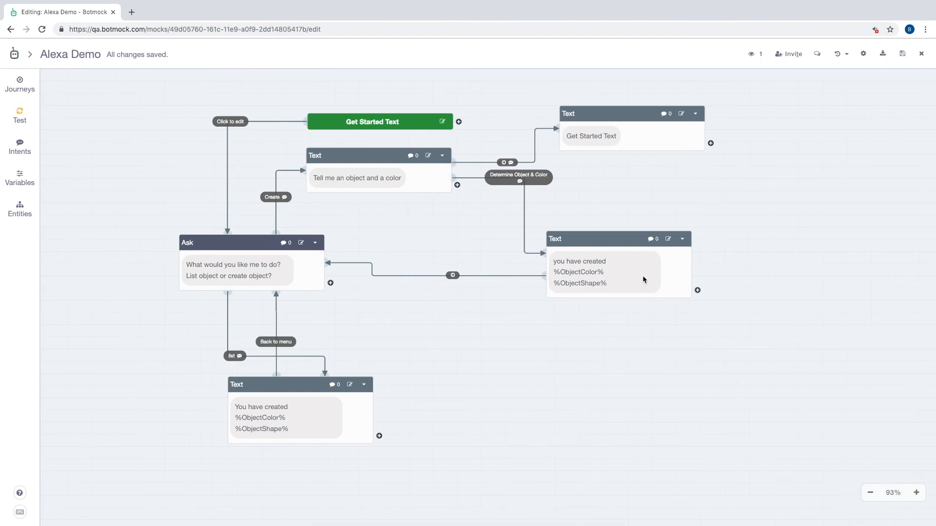
scroll(642, 275, "up", 5)
scroll(642, 276, "down", 6)
scroll(642, 275, "up", 5)
scroll(643, 275, "down", 2)
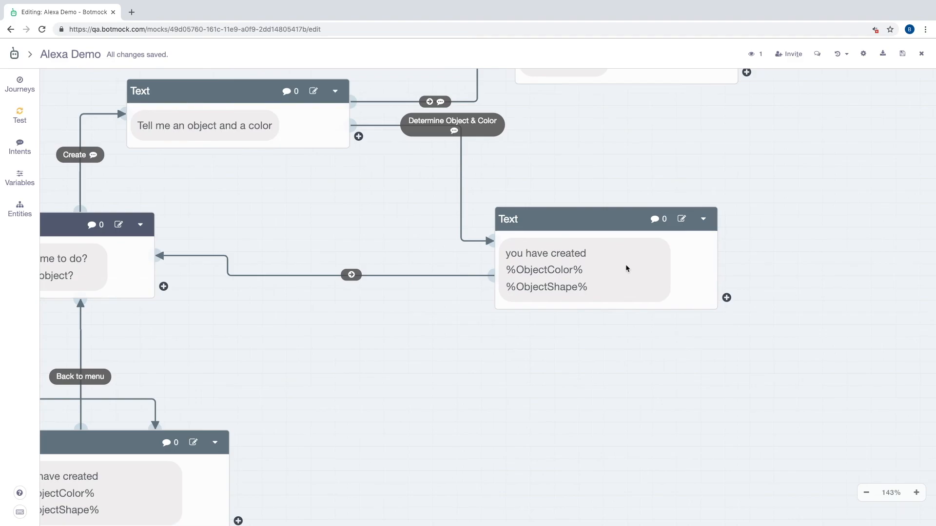
scroll(408, 240, "down", 2)
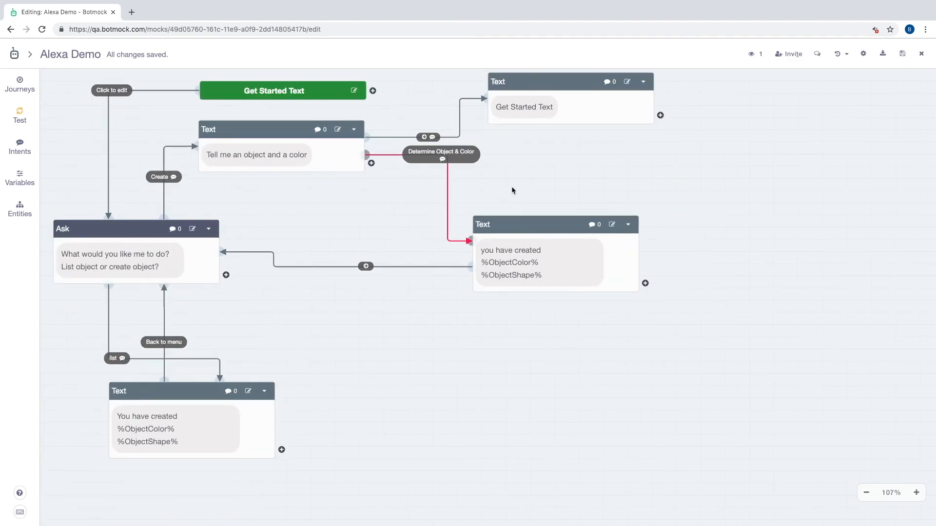
scroll(551, 221, "up", 2)
left_click_drag(408, 290, 576, 237)
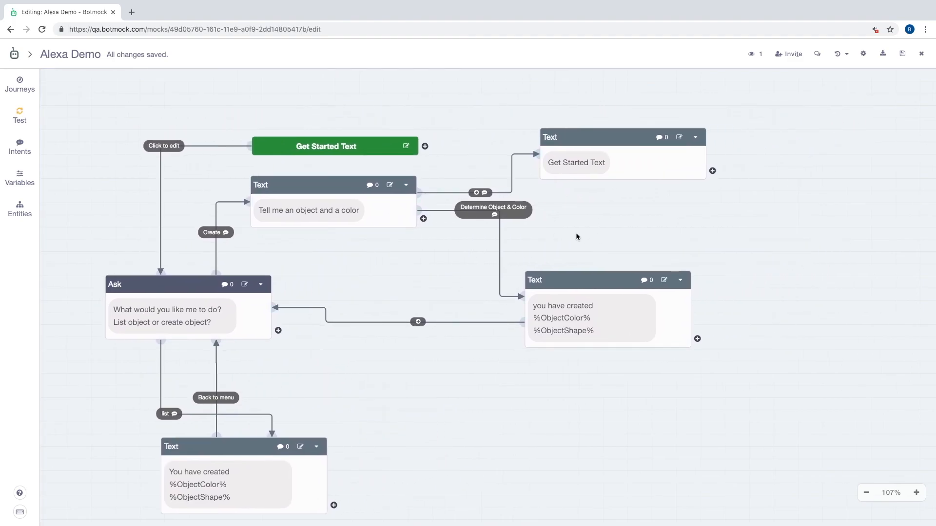
scroll(576, 237, "up", 3)
scroll(576, 237, "down", 5)
scroll(576, 237, "up", 2)
scroll(576, 237, "up", 5)
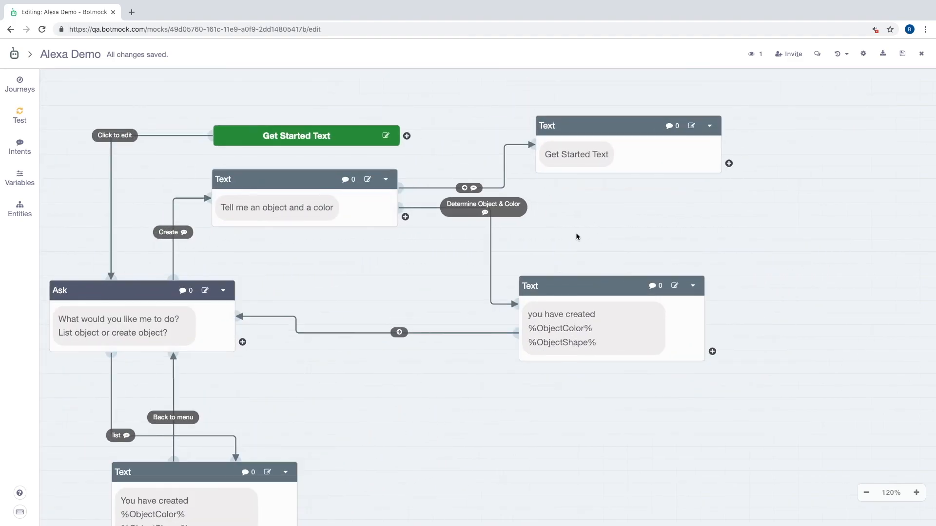
left_click_drag(576, 237, 708, 212)
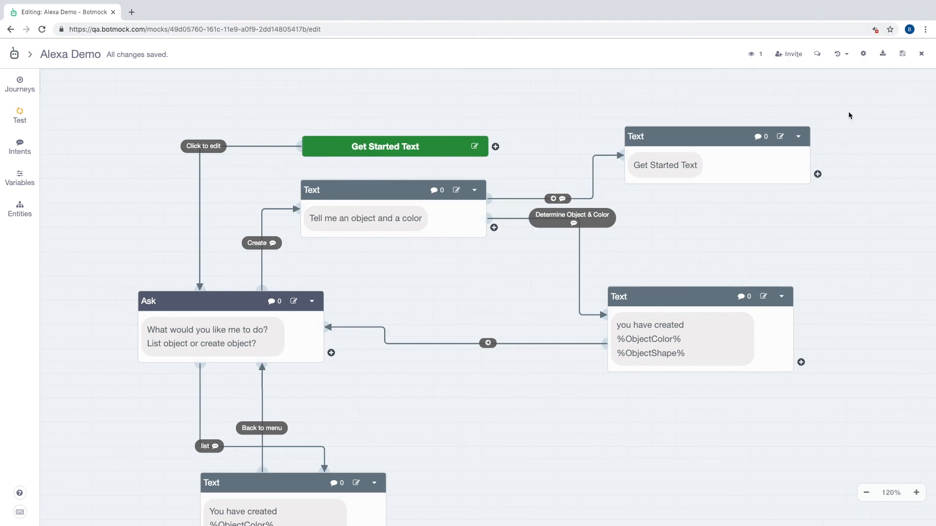
left_click_drag(848, 115, 566, 407)
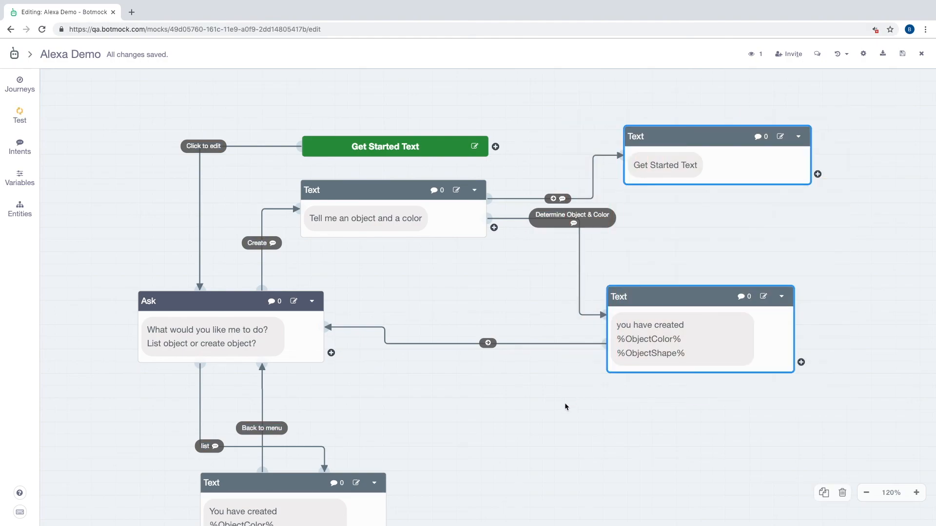